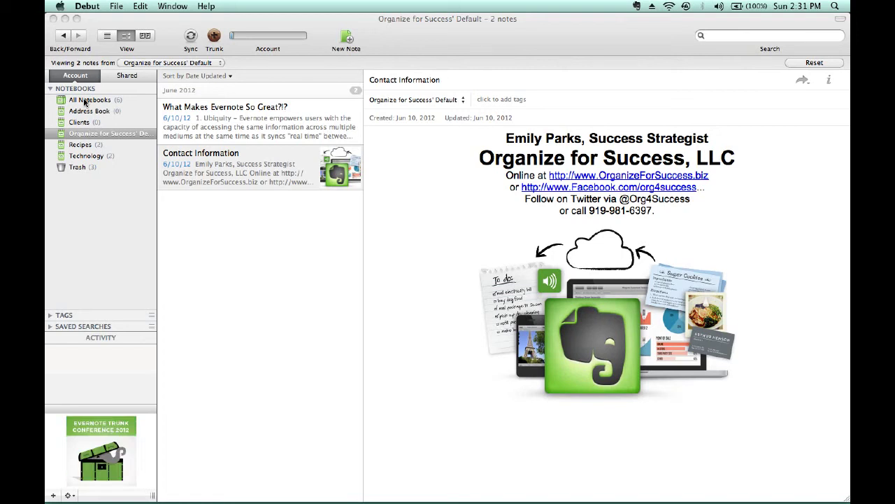
# Create a new synchronized notebook named with the first client's full name
pyautogui.rightClick(85, 102)
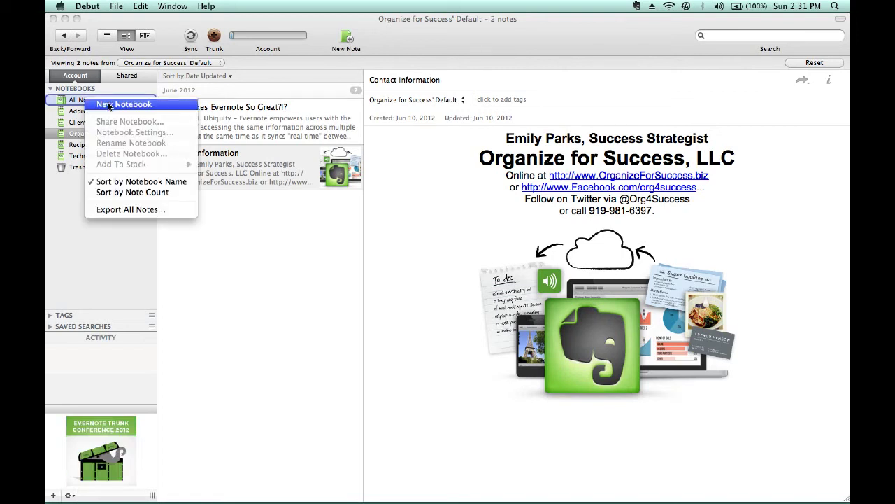
pyautogui.click(109, 105)
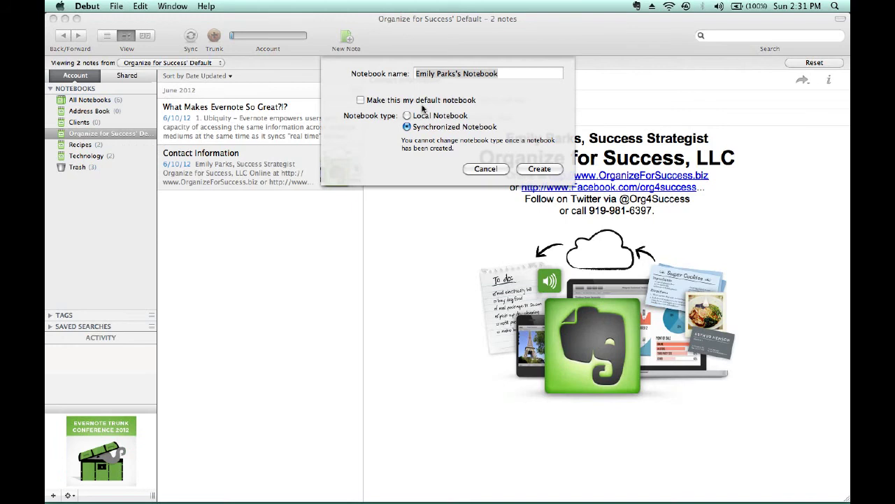
pyautogui.click(496, 73)
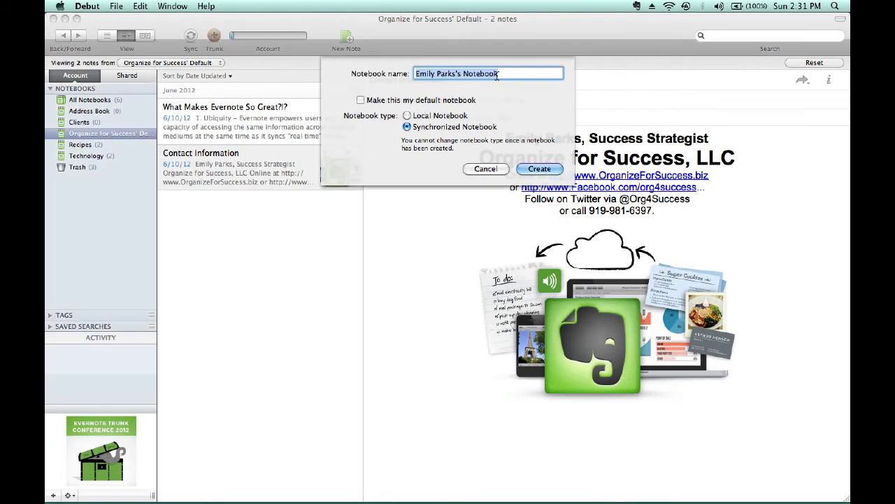
pyautogui.click(497, 73)
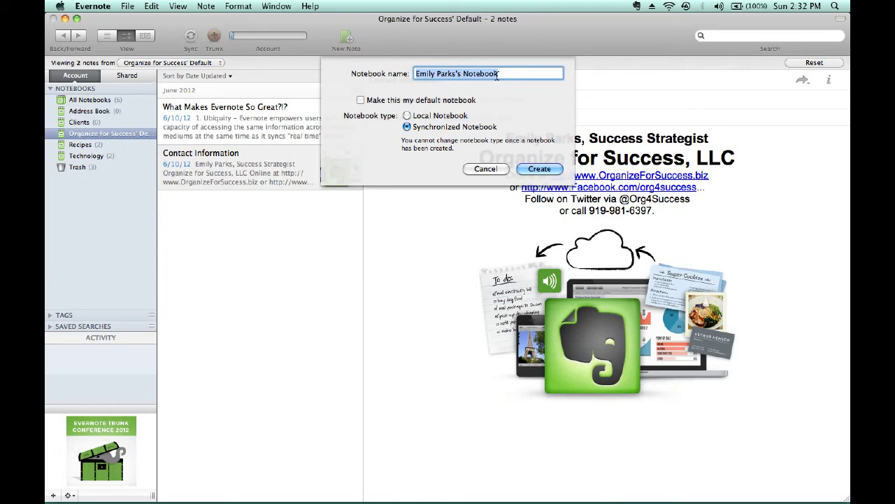
pyautogui.write('Janes')
pyautogui.press('BackSpace')
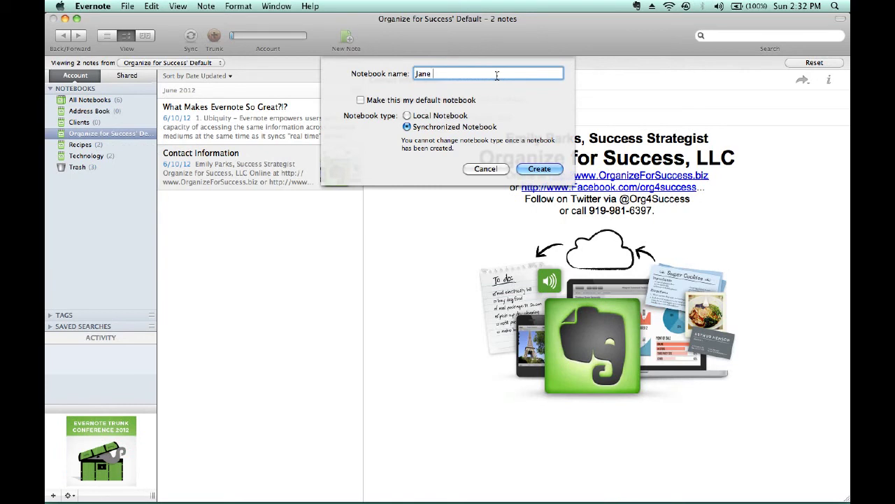
pyautogui.write('Smith')
pyautogui.click(408, 128)
pyautogui.click(540, 169)
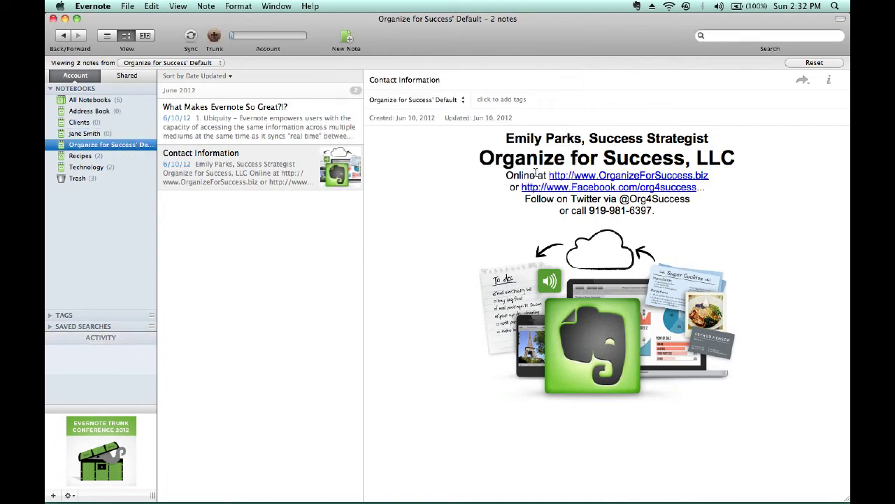
# Create a second synchronized notebook named with another client's full name
pyautogui.rightClick(86, 102)
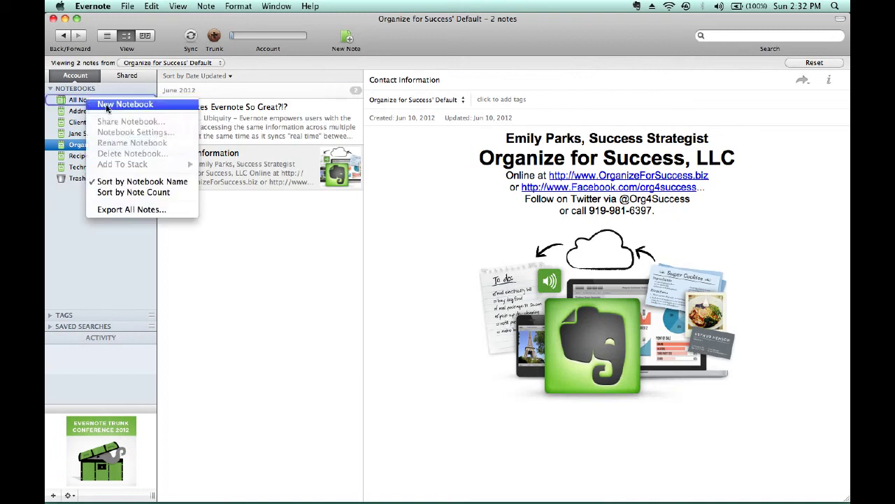
pyautogui.click(107, 104)
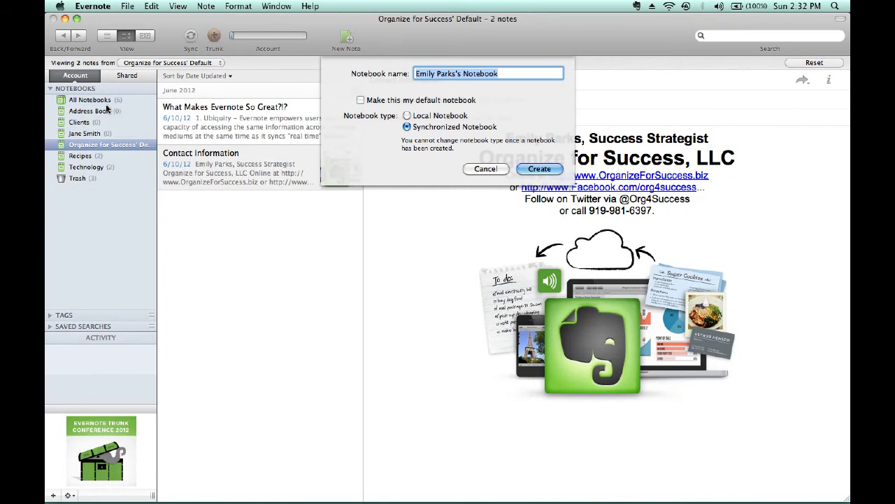
pyautogui.write('John D')
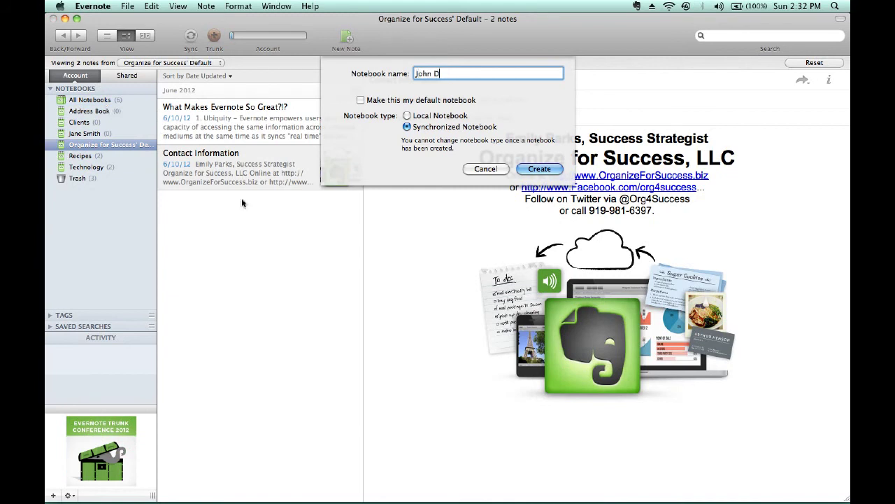
pyautogui.write('oe')
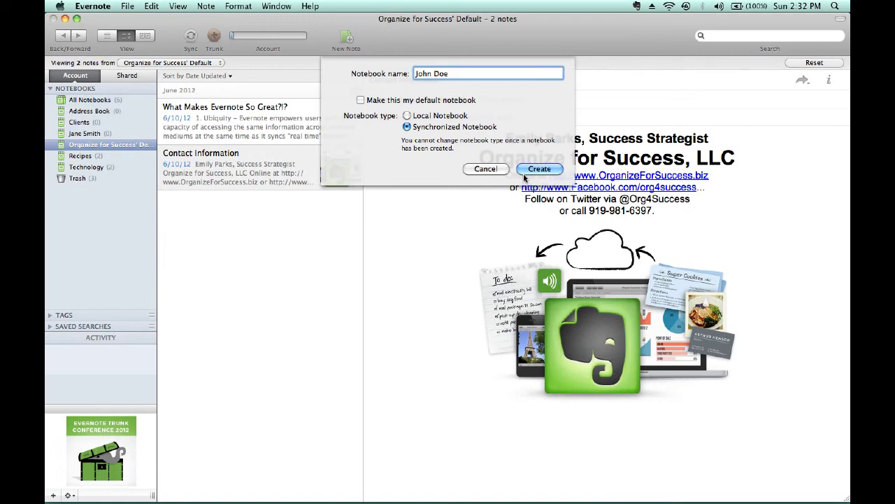
pyautogui.click(539, 169)
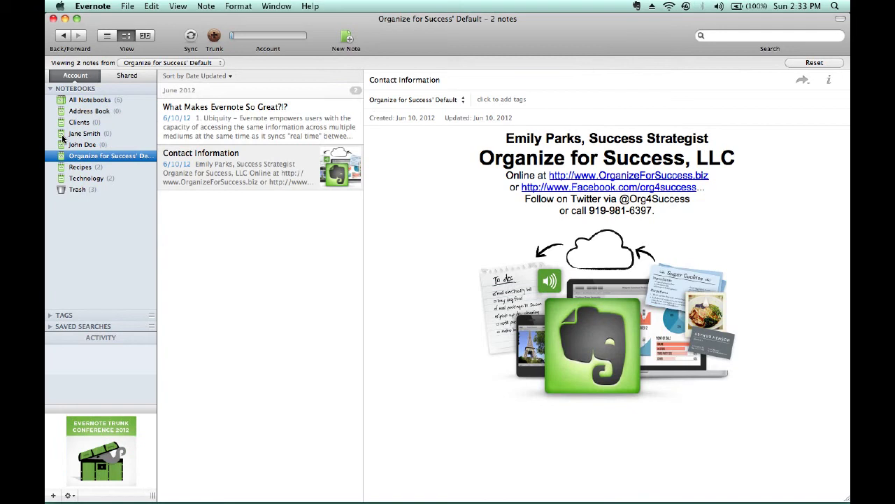
# Combine the two client notebooks into a notebook stack and rename the stack Client Info
pyautogui.moveTo(63, 137); pyautogui.dragTo(63, 147)
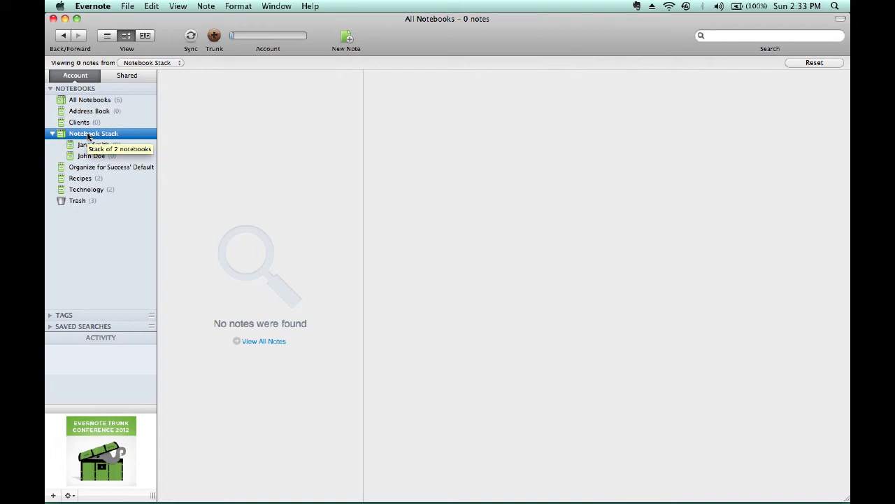
pyautogui.rightClick(89, 136)
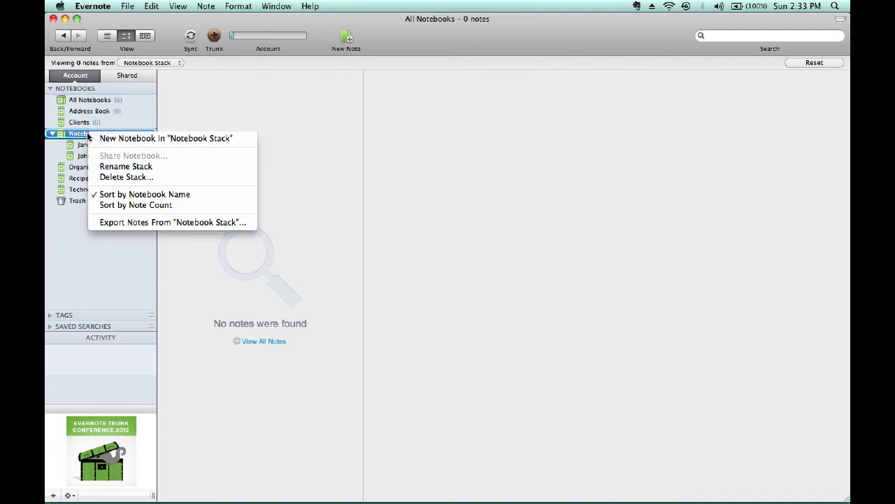
pyautogui.click(115, 167)
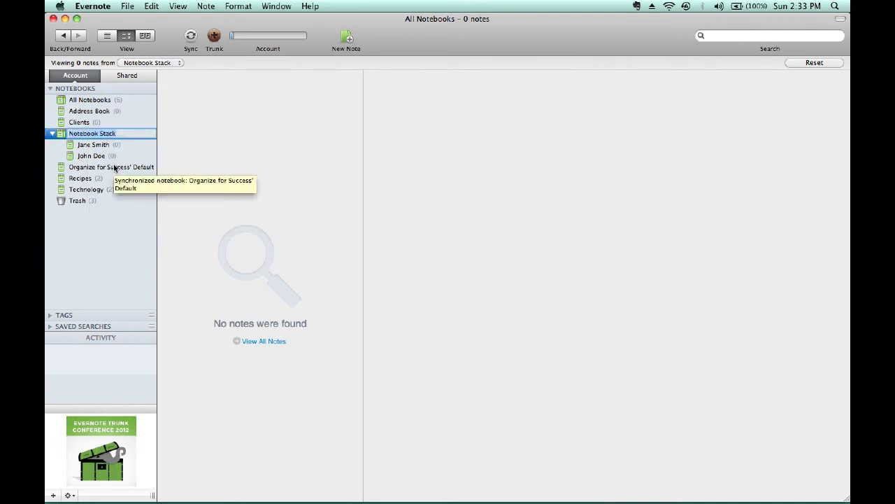
pyautogui.write('Client In')
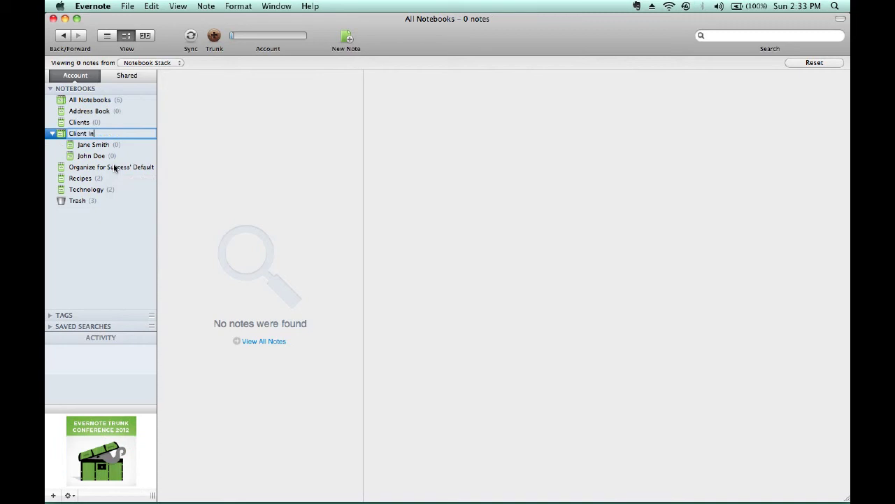
pyautogui.write('fo')
pyautogui.press('Return')
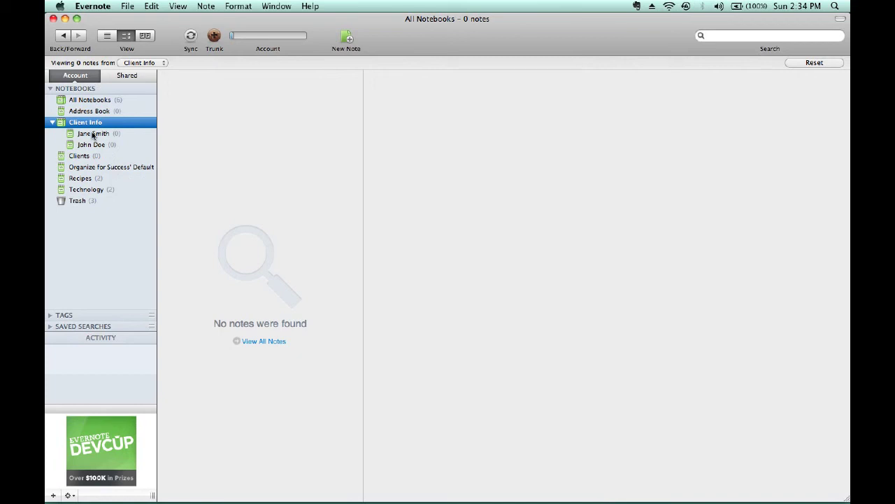
# Rename the first client's notebook in the Client Info stack to the client's full name followed by "Notes"
pyautogui.rightClick(93, 135)
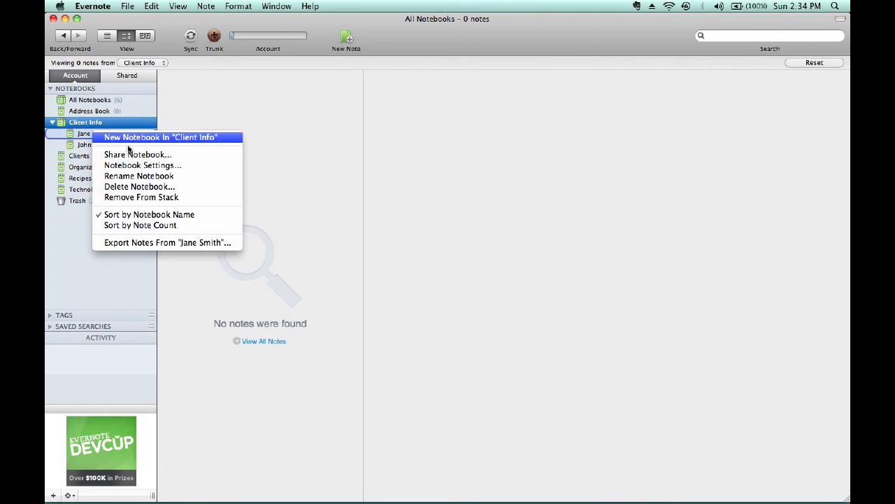
pyautogui.click(135, 177)
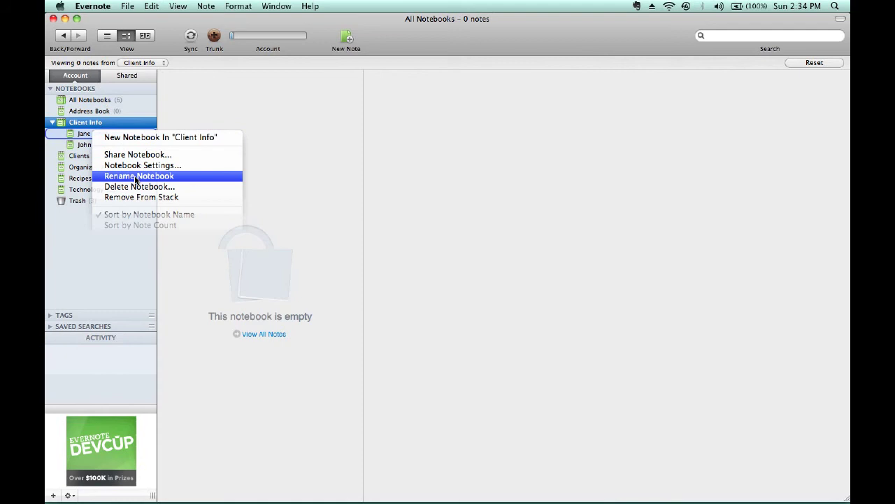
pyautogui.press('Right')
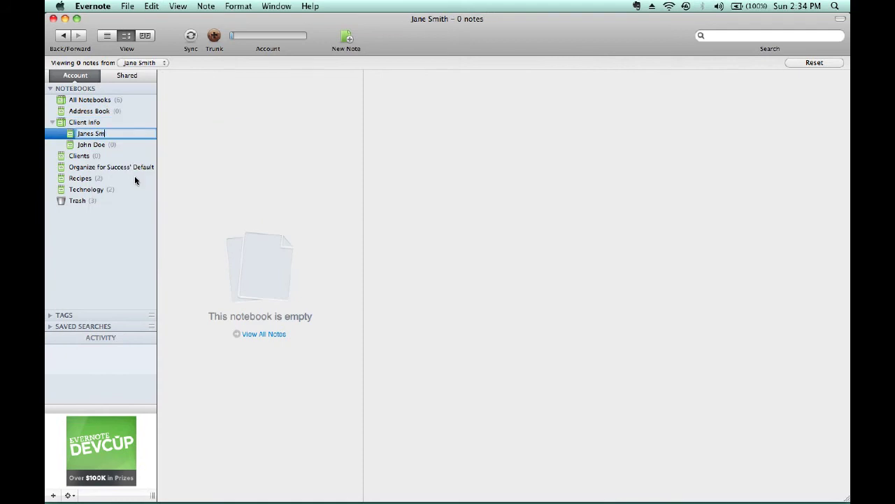
pyautogui.press('BackSpace')
pyautogui.press('BackSpace')
pyautogui.press('BackSpace')
pyautogui.press('BackSpace')
pyautogui.press('BackSpace')
pyautogui.press('BackSpace')
pyautogui.write('Smith Notes')
pyautogui.press('Return')
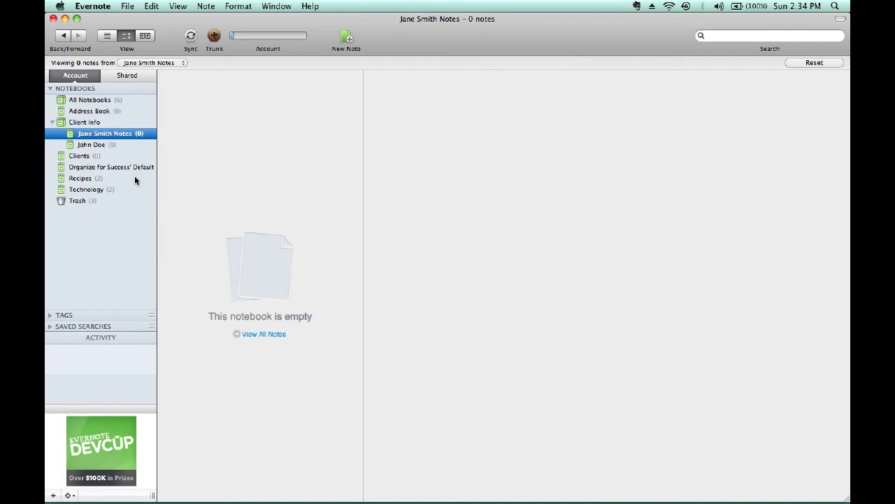
# Create a synchronized notebook in the Client Info stack, named with the first client's full name followed by "Docs"
pyautogui.rightClick(92, 123)
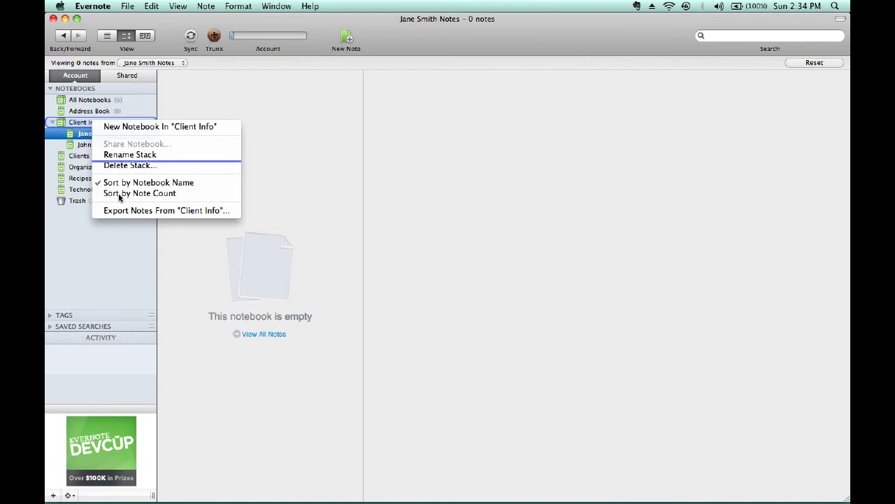
pyautogui.press('Escape')
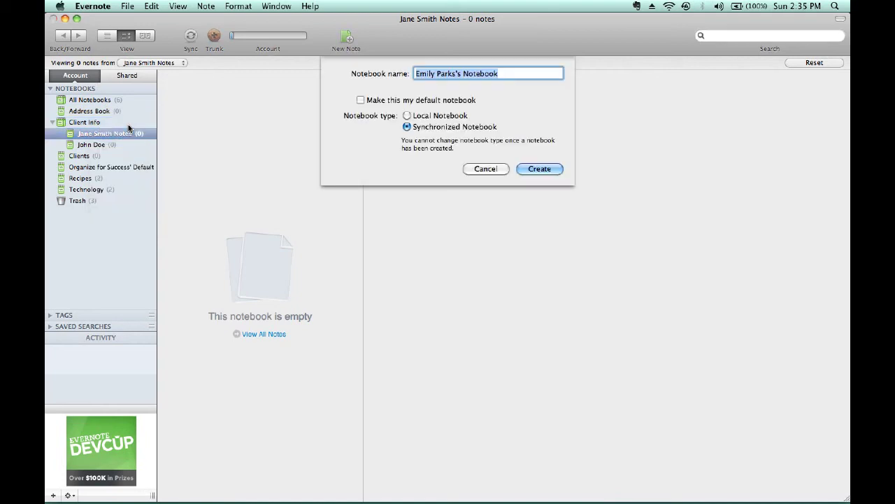
pyautogui.write('Jane Smith')
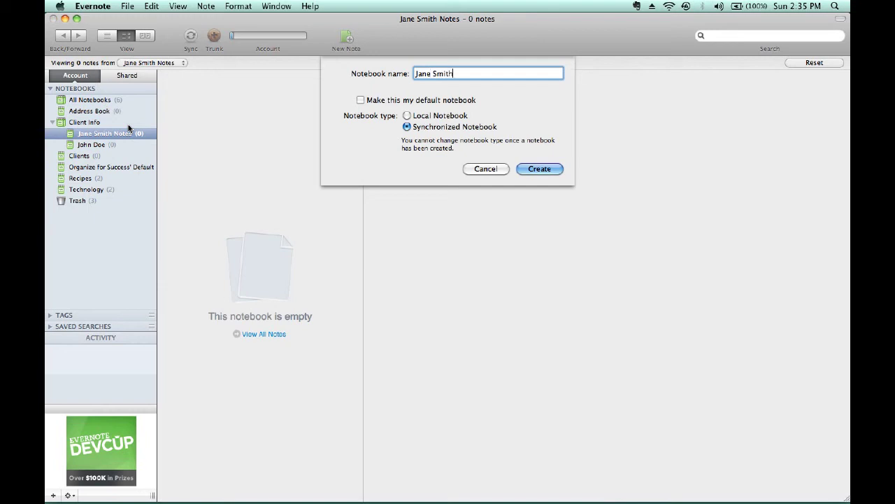
pyautogui.write(' Docs')
pyautogui.click(552, 172)
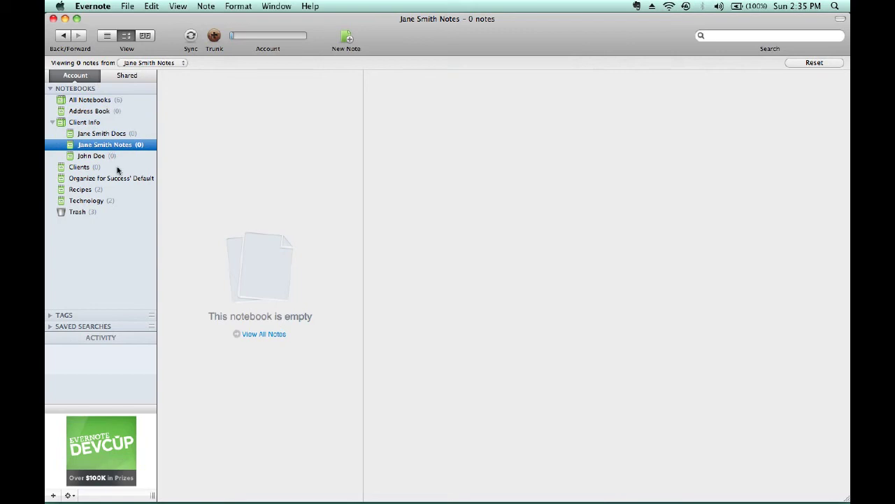
# Select the first client's Docs notebook, minimize Evernote and switch to the Firefox window
pyautogui.click(93, 135)
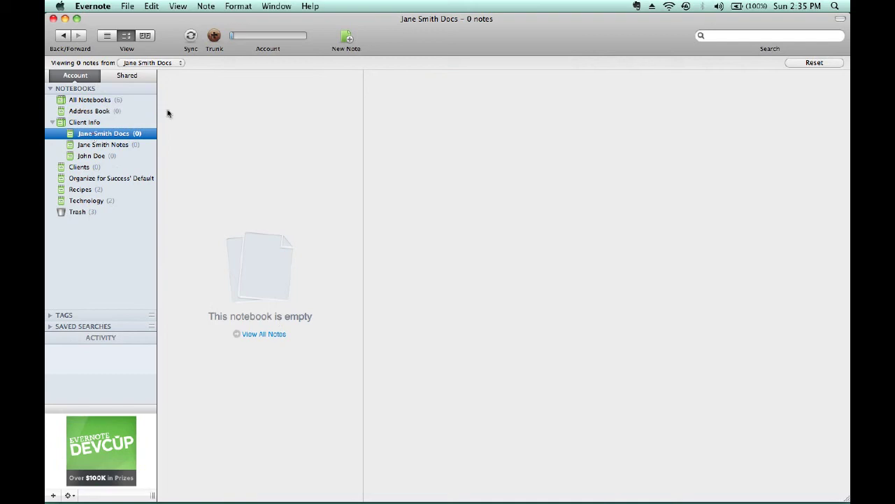
pyautogui.click(65, 20)
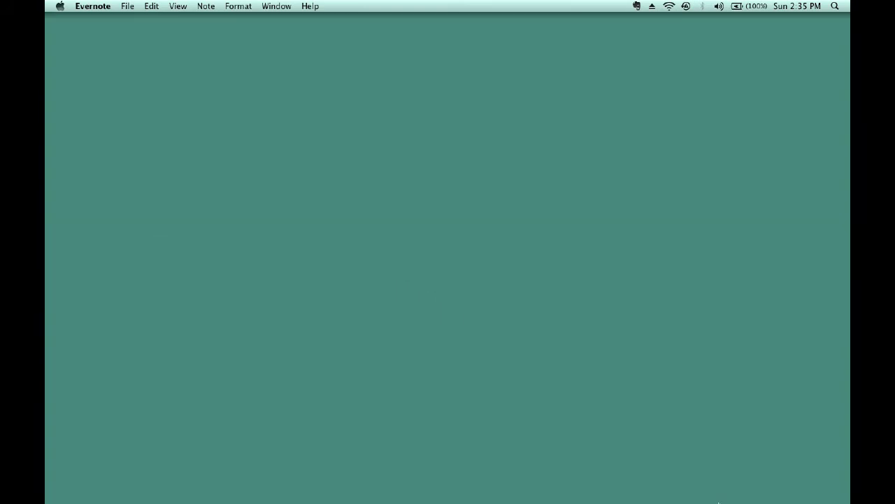
pyautogui.moveTo(715, 493)
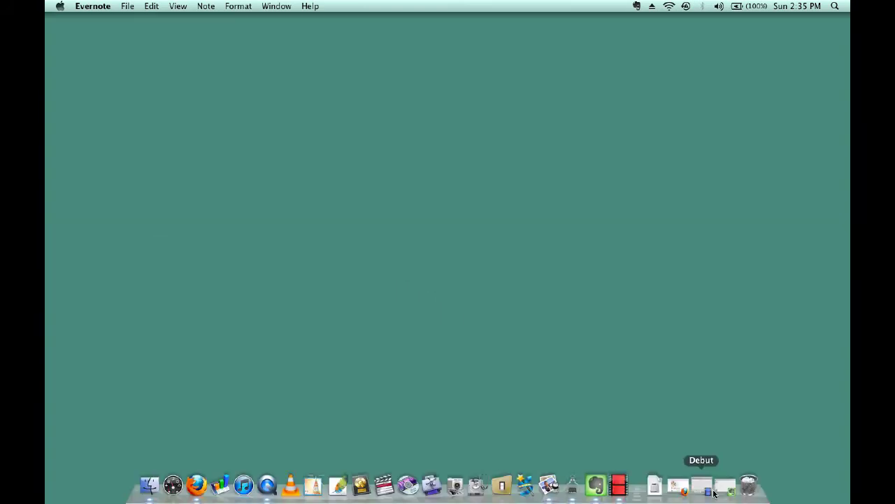
pyautogui.click(677, 490)
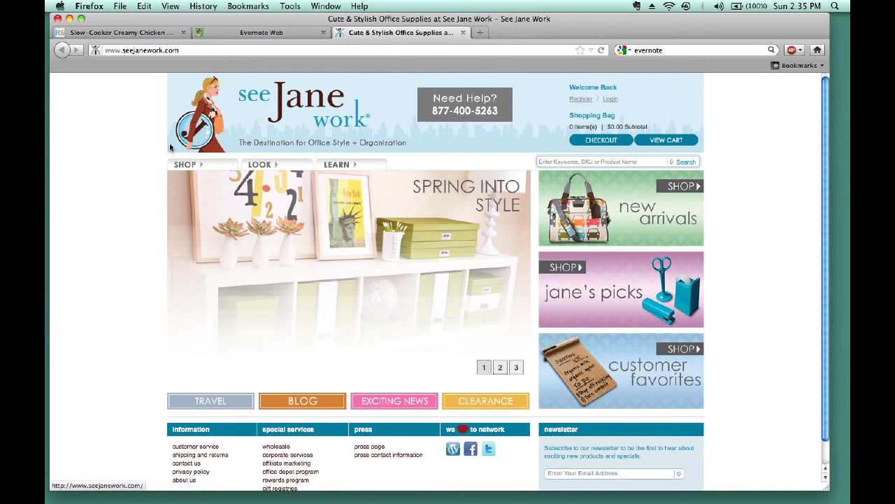
# Browse the See Jane Work shop's Desk Sets & Accessories category and open the $25.00 Semikolon Document Box
pyautogui.moveTo(185, 164)
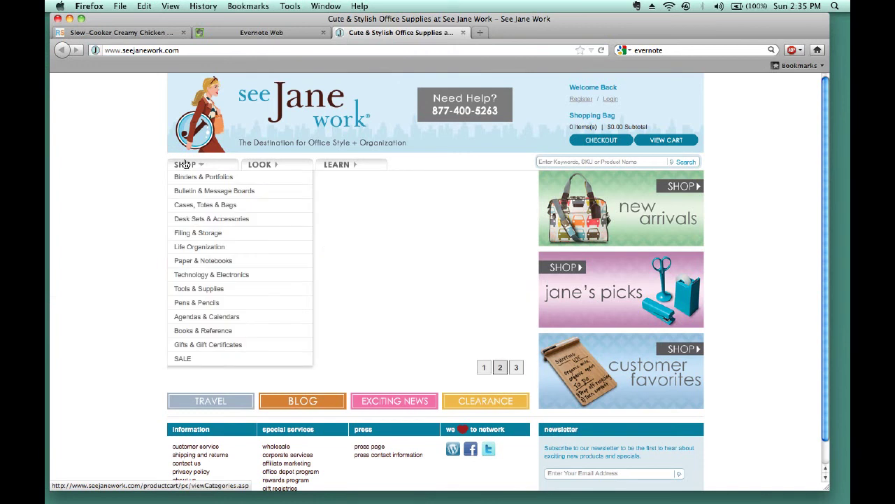
pyautogui.click(197, 225)
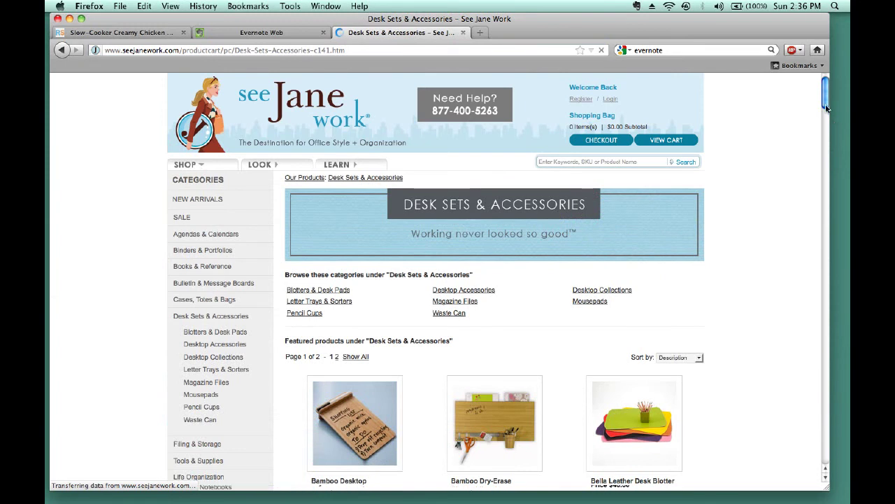
pyautogui.moveTo(826, 107); pyautogui.dragTo(812, 405)
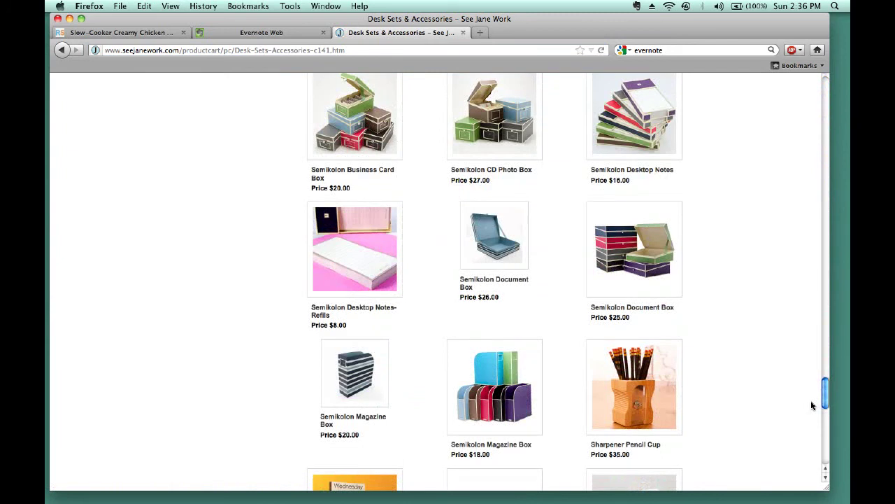
pyautogui.click(621, 313)
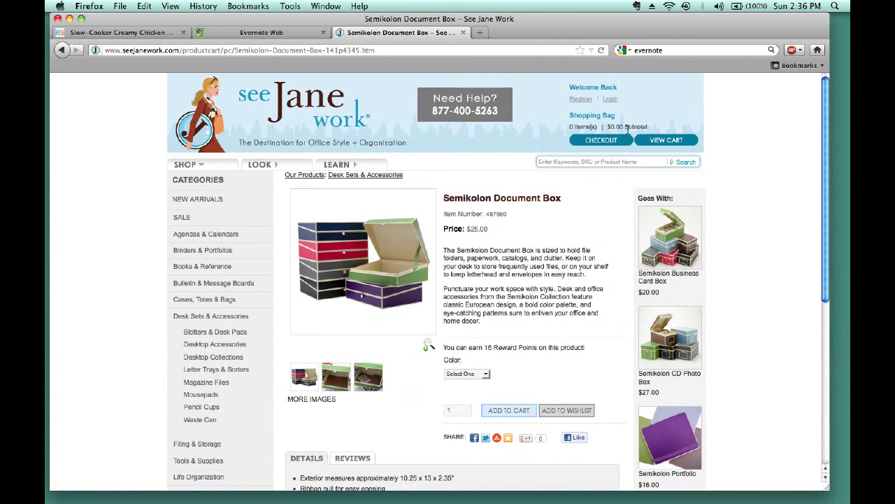
# Clip a rectangle of about 618 x 377 px around the Semikolon Document Box images and description to Evernote
pyautogui.click(638, 6)
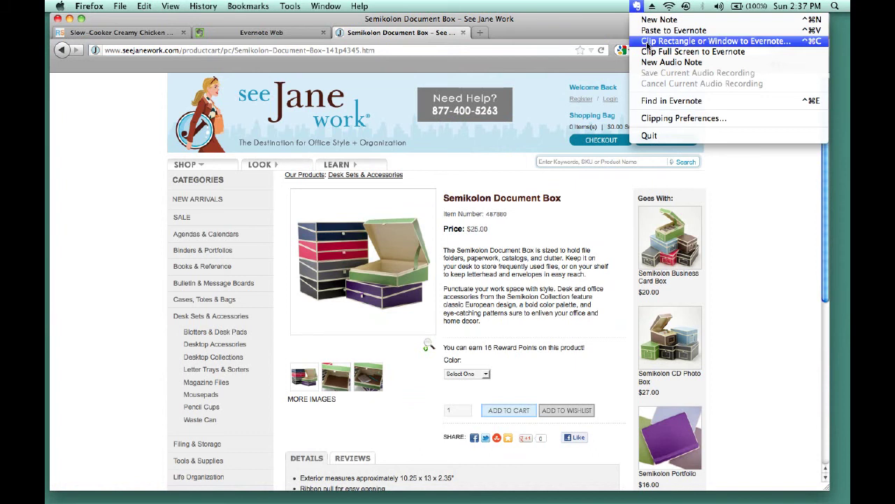
pyautogui.click(647, 42)
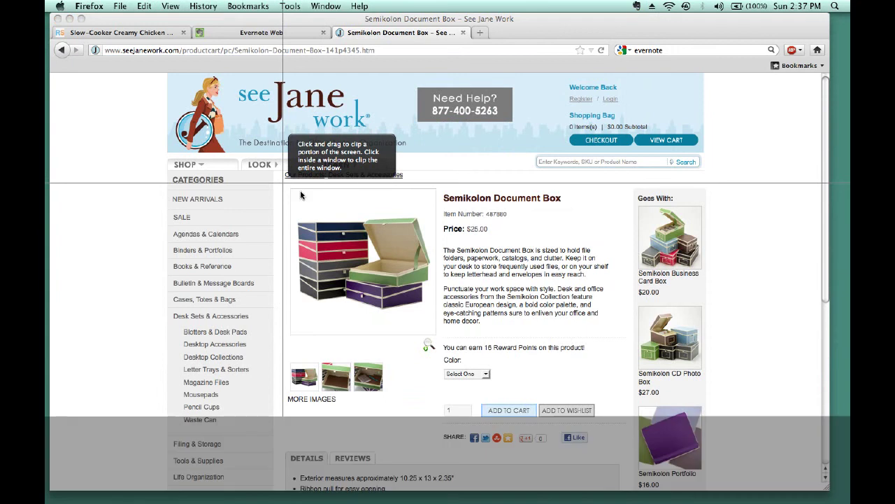
pyautogui.moveTo(282, 184); pyautogui.dragTo(629, 397)
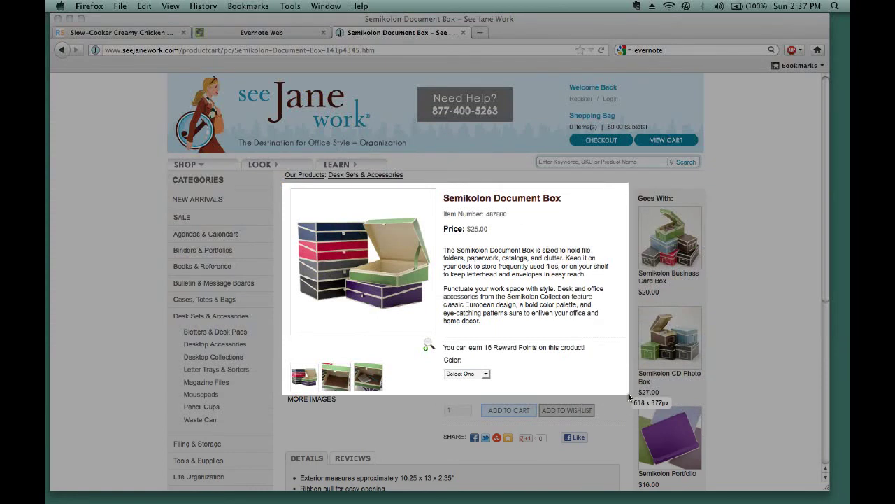
# Finish the Semikolon Document Box clip, title its note "Semikolon Document Box" and file it in the first client's Docs notebook
pyautogui.moveTo(629, 396); pyautogui.dragTo(628, 397)
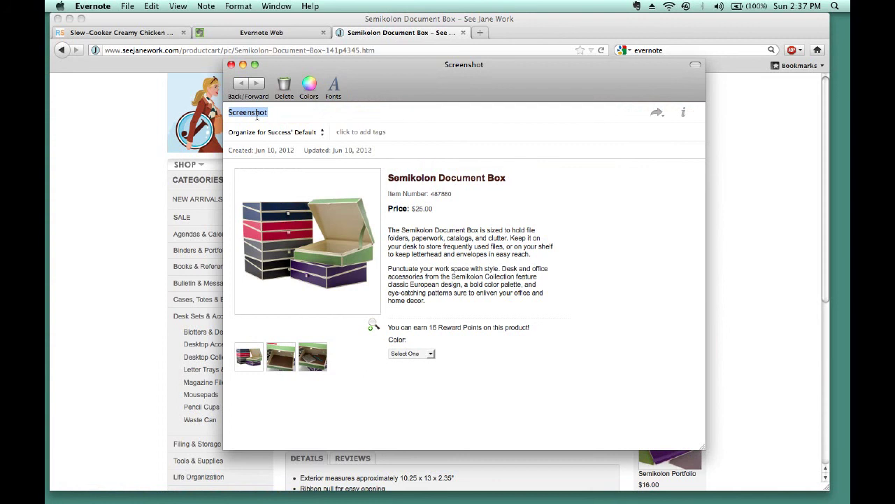
pyautogui.write('Semikolon Documne t')
pyautogui.press('BackSpace')
pyautogui.press('BackSpace')
pyautogui.press('BackSpace')
pyautogui.press('BackSpace')
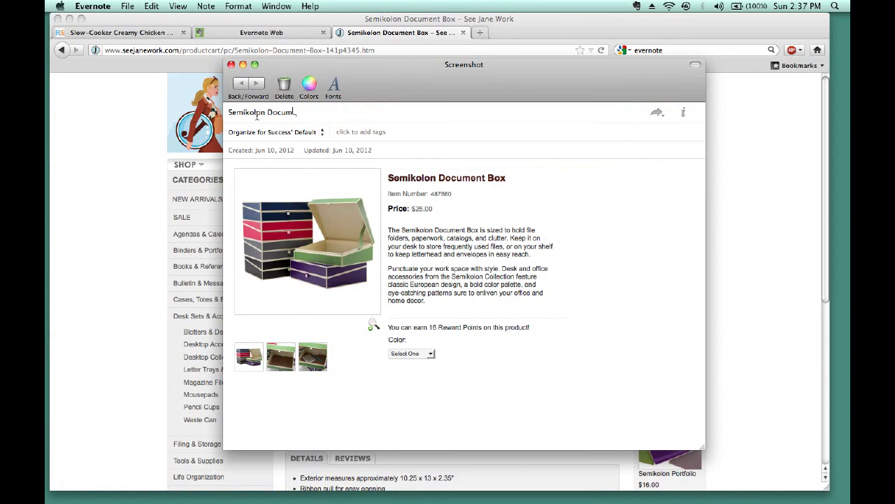
pyautogui.write('ent Box')
pyautogui.click(322, 133)
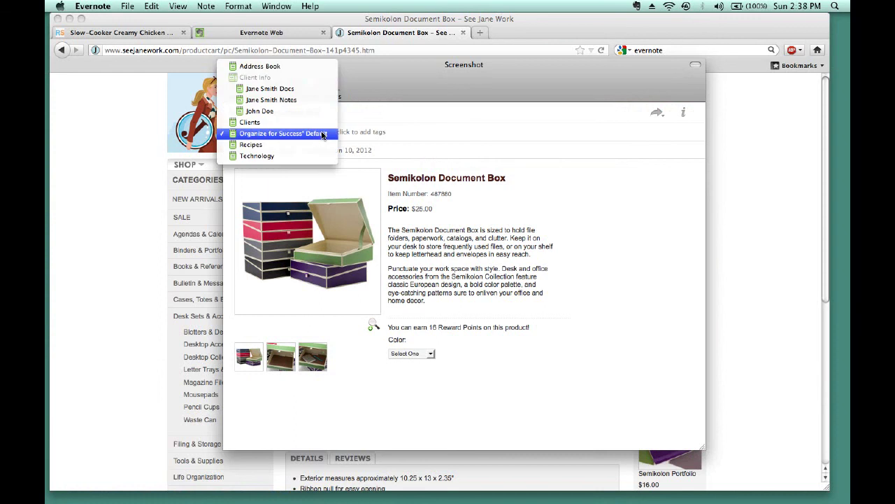
pyautogui.click(308, 88)
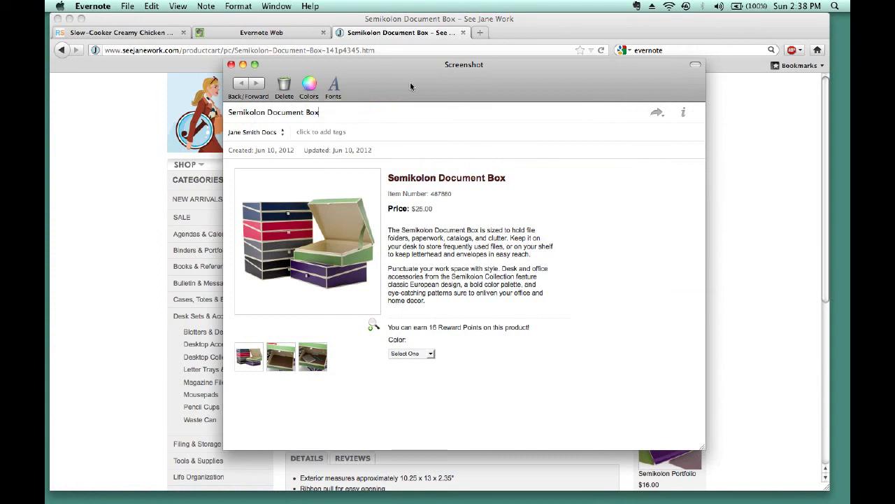
pyautogui.click(231, 65)
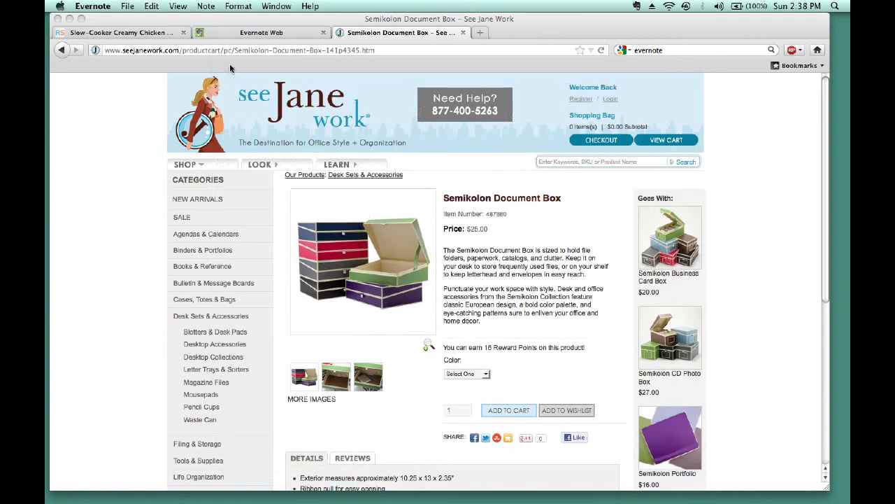
# Switch back to the main Evernote window and rename the clipped document box note as "Suggested Office Supplies"
pyautogui.click(69, 20)
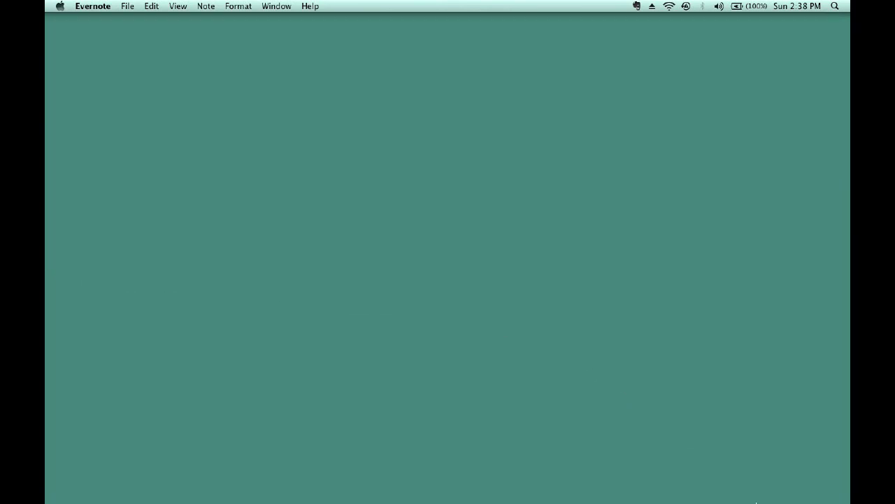
pyautogui.moveTo(702, 490)
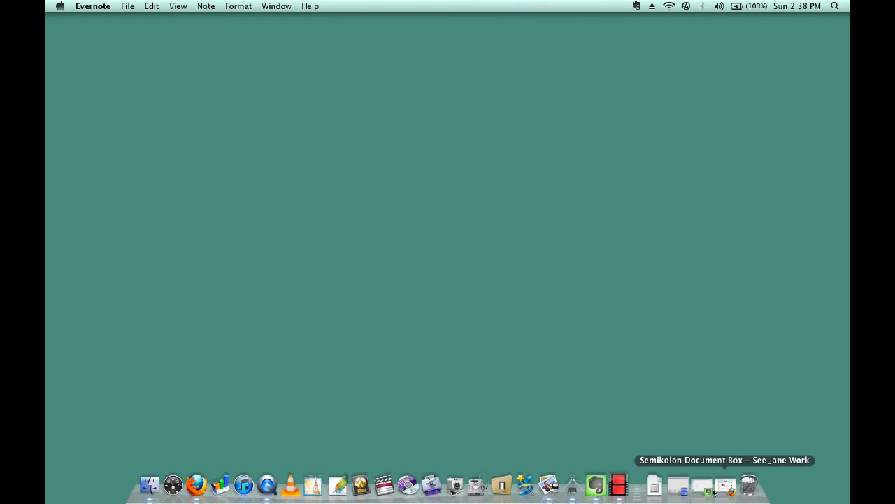
pyautogui.click(714, 490)
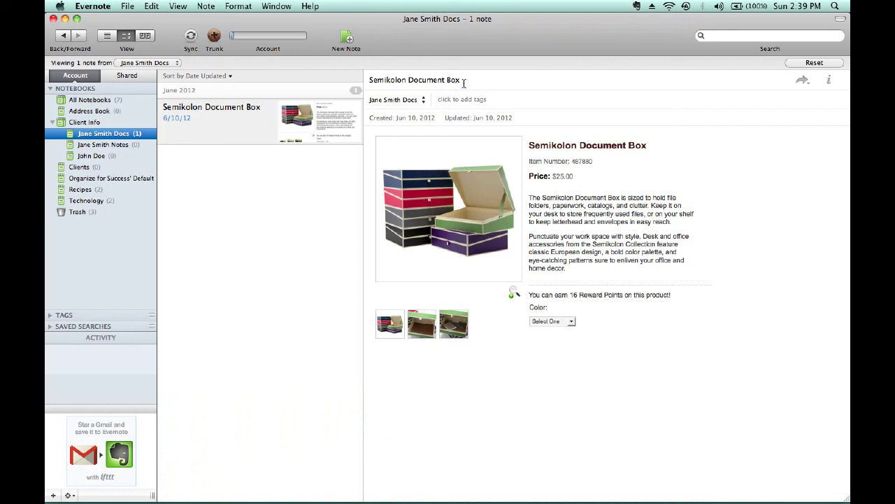
pyautogui.click(464, 81)
pyautogui.keyDown('shift'); pyautogui.click(363, 78); pyautogui.keyUp('shift')
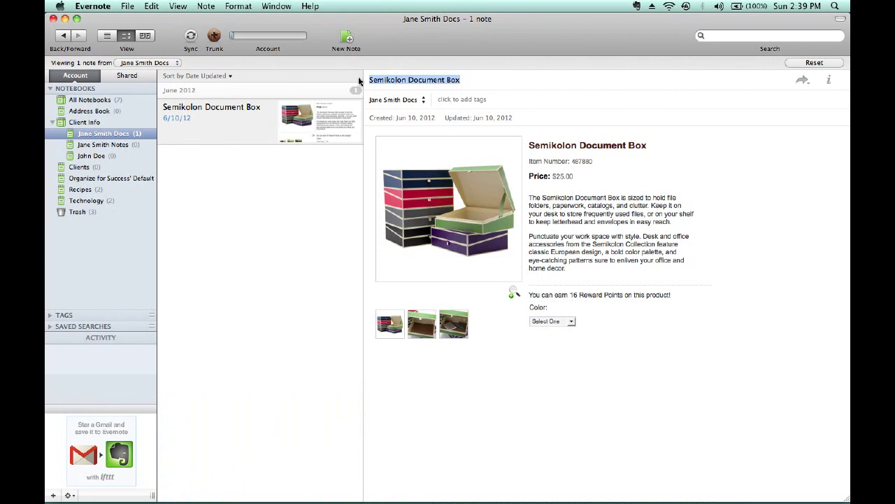
pyautogui.write('Suggest')
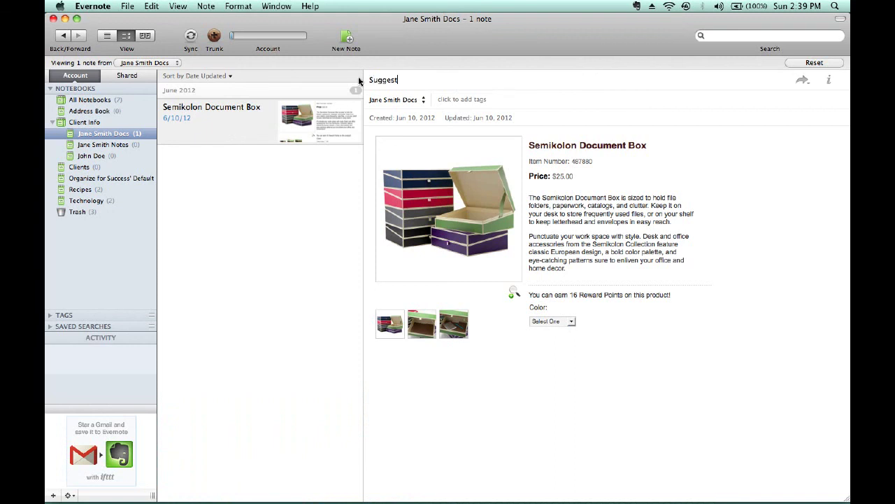
pyautogui.write('ed Office Supplies')
pyautogui.click(550, 426)
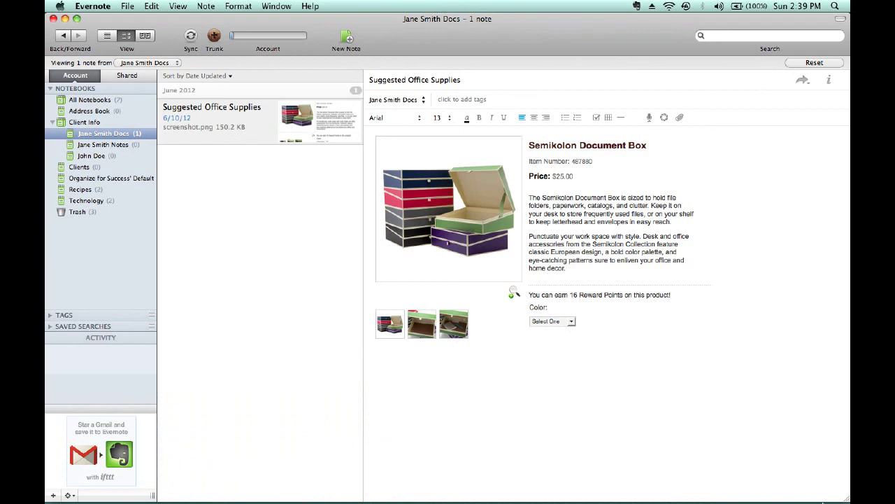
# Switch to Firefox and open the $20.00 Magazine Pockets product from the Desk Sets & Accessories category
pyautogui.moveTo(711, 499)
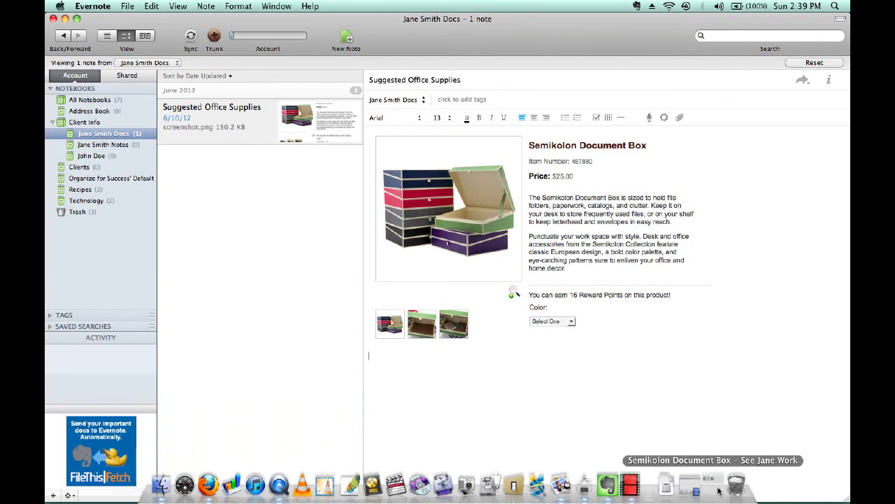
pyautogui.click(718, 491)
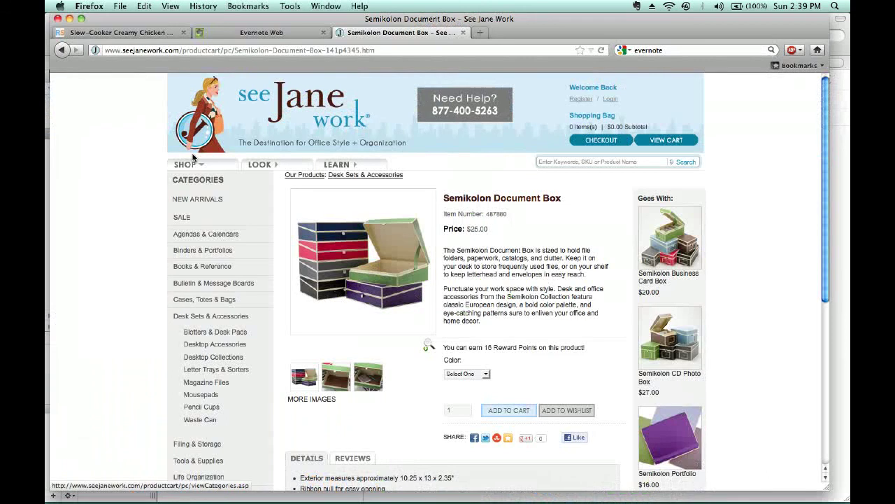
pyautogui.click(189, 318)
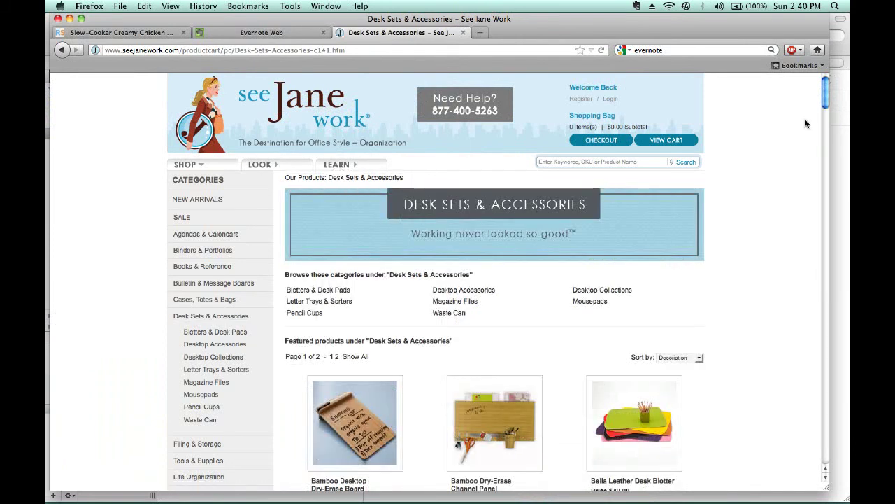
pyautogui.scroll(-2, 825, 112)
pyautogui.moveTo(825, 112); pyautogui.dragTo(811, 273)
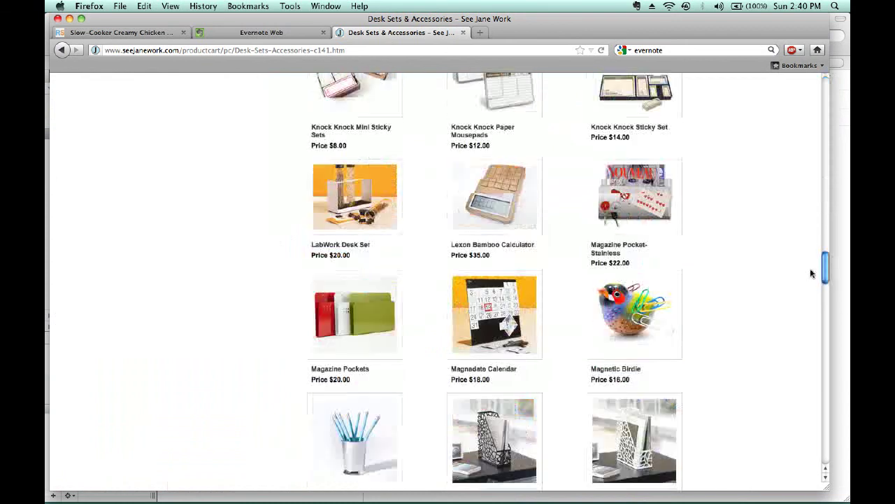
pyautogui.scroll(-2, 501, 311)
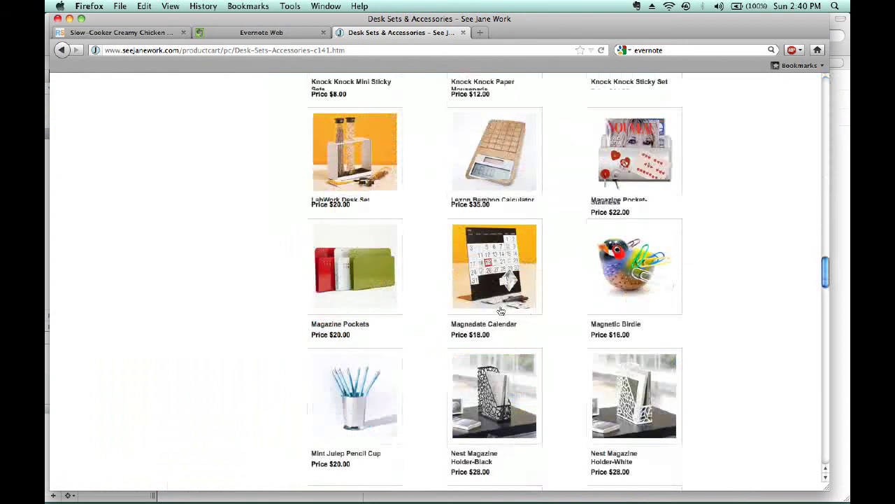
pyautogui.click(328, 328)
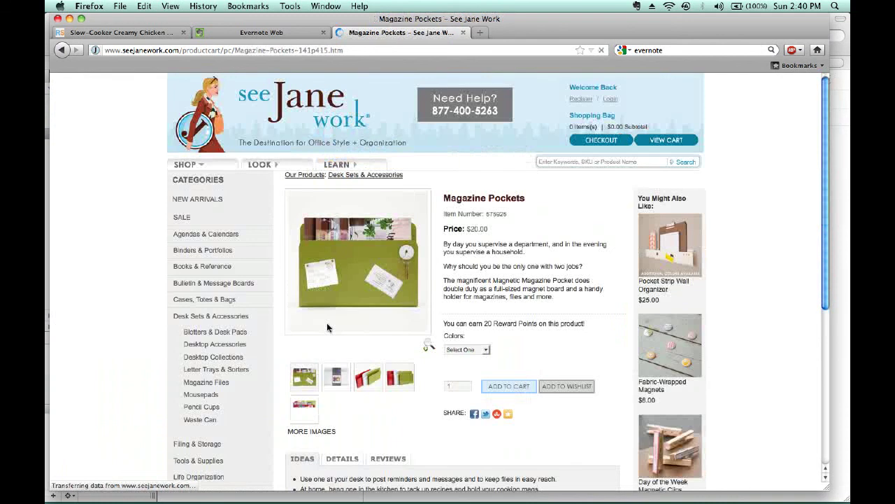
# Clip a rectangle around the Magazine Pockets images, description and cart options to Evernote
pyautogui.click(636, 7)
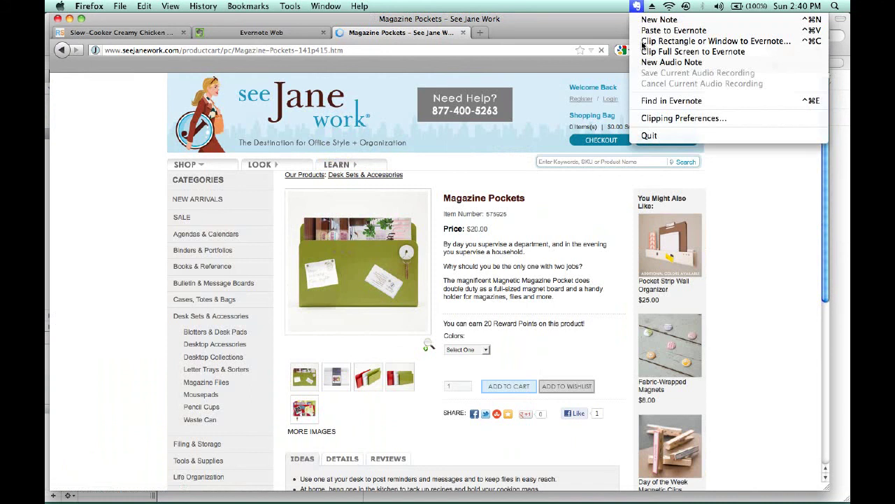
pyautogui.click(679, 41)
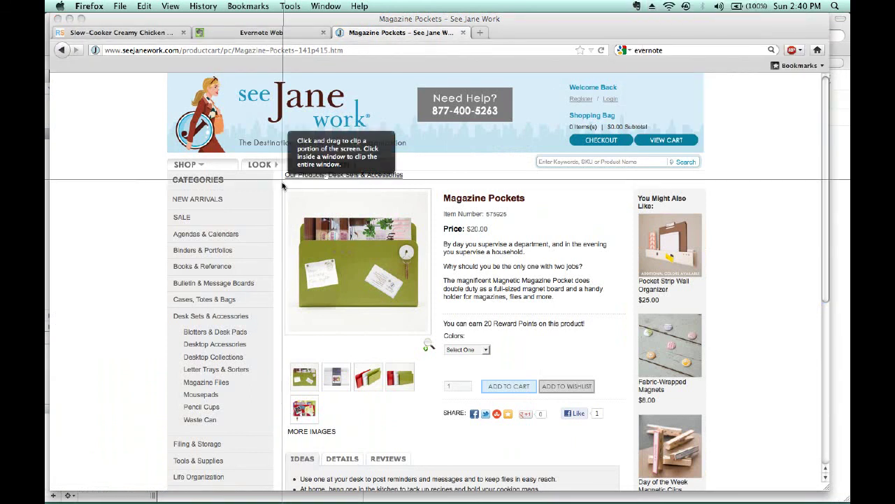
pyautogui.moveTo(283, 185)
pyautogui.mouseDown()
pyautogui.moveTo(389, 224)
pyautogui.moveTo(568, 361)
pyautogui.moveTo(603, 444)
pyautogui.moveTo(627, 427)
pyautogui.mouseUp()
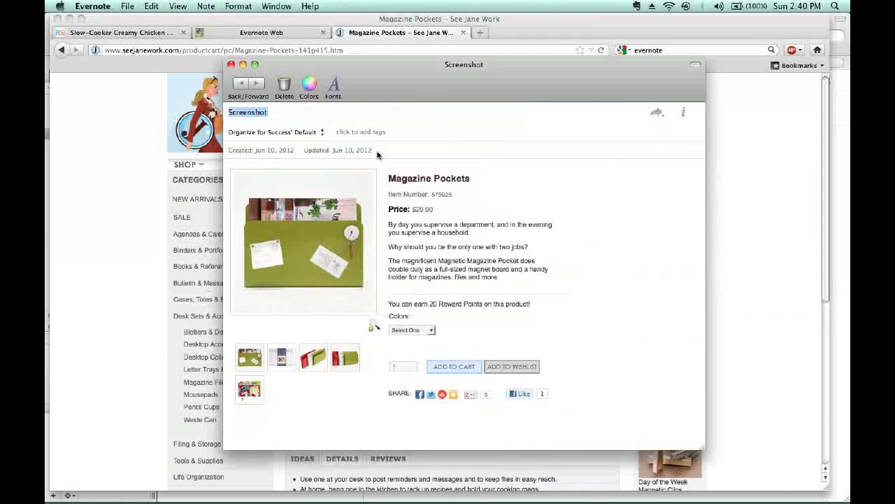
# Minimize Firefox and open the Suggested Office Supplies note in its own window beside the Magazine Pockets clip
pyautogui.press('super+w')
pyautogui.click(221, 20)
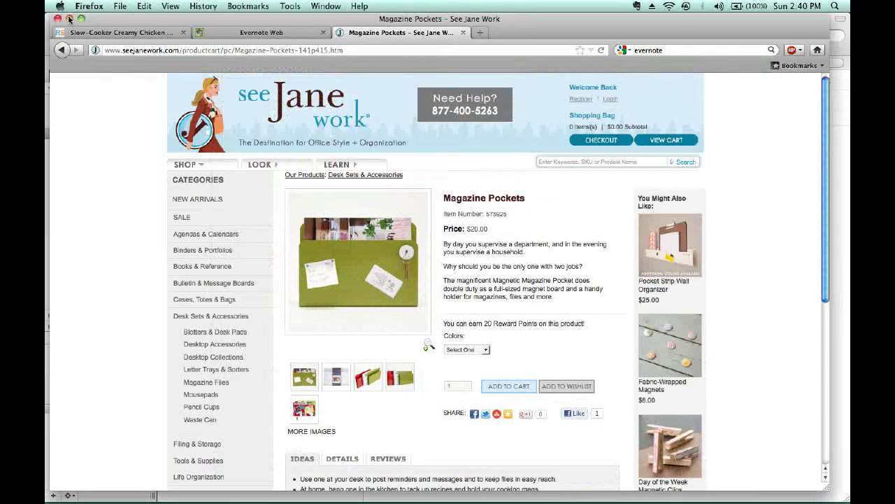
pyautogui.click(69, 19)
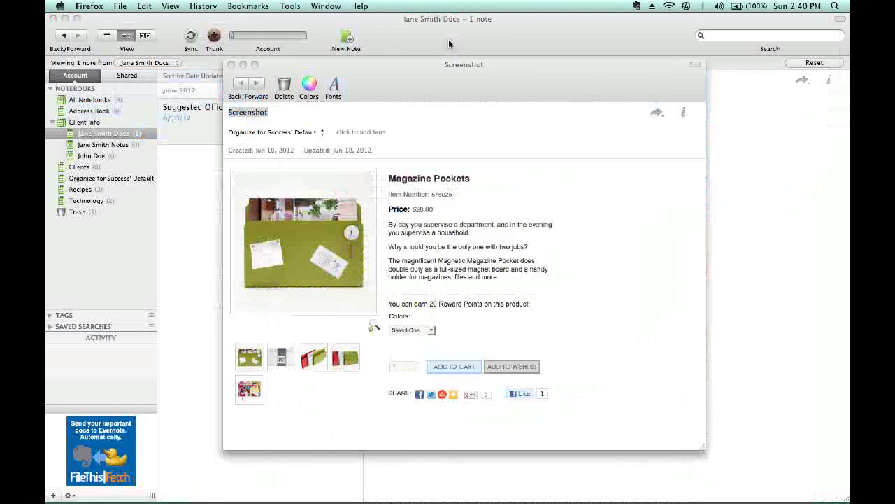
pyautogui.press('super+m')
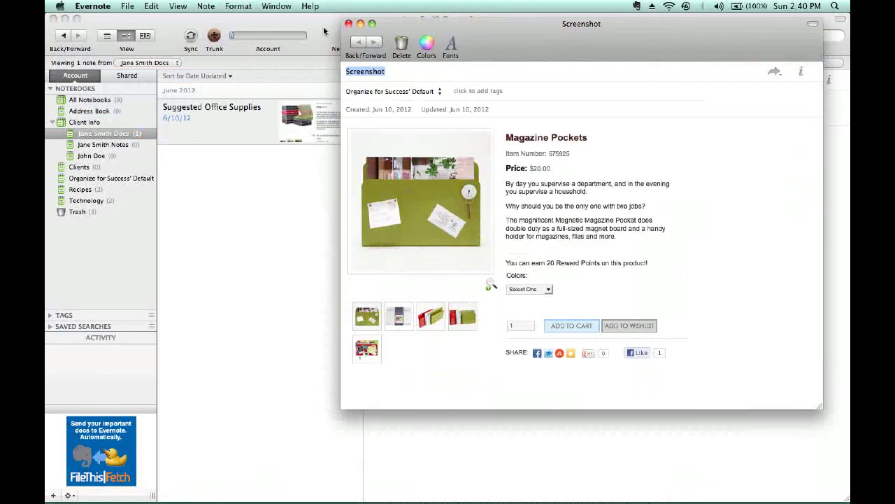
pyautogui.click(221, 132)
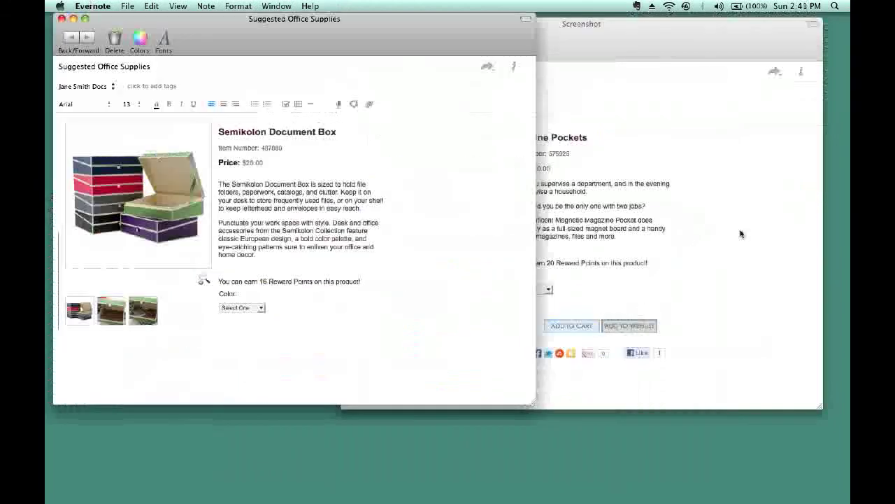
pyautogui.click(742, 235)
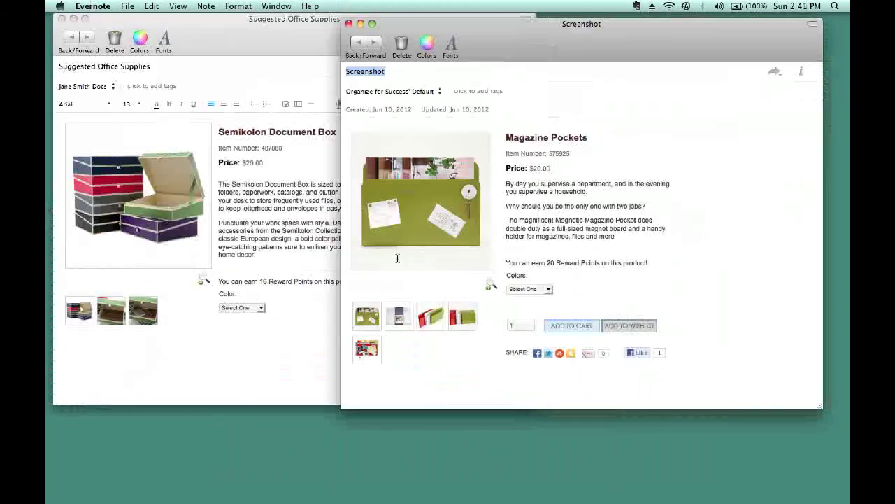
# Copy the Magazine Pockets image into the Suggested Office Supplies note below the document box, and delete the separate Screenshot note
pyautogui.moveTo(397, 259); pyautogui.dragTo(210, 388)
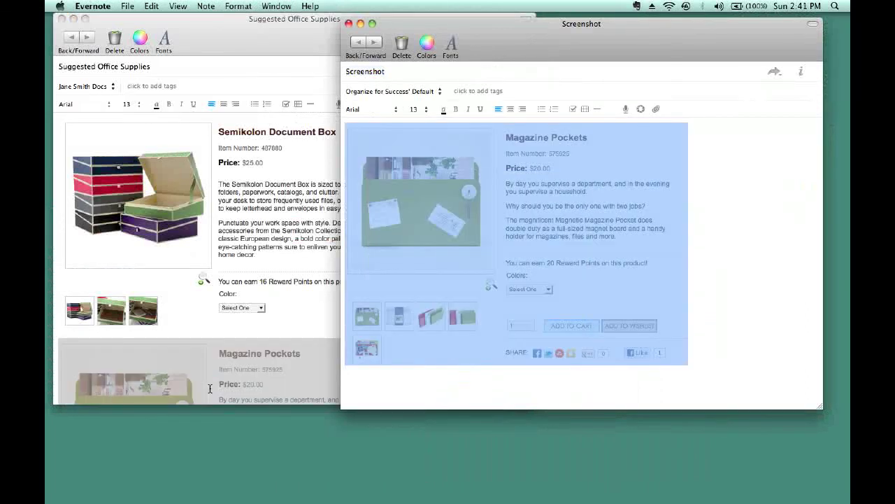
pyautogui.click(275, 35)
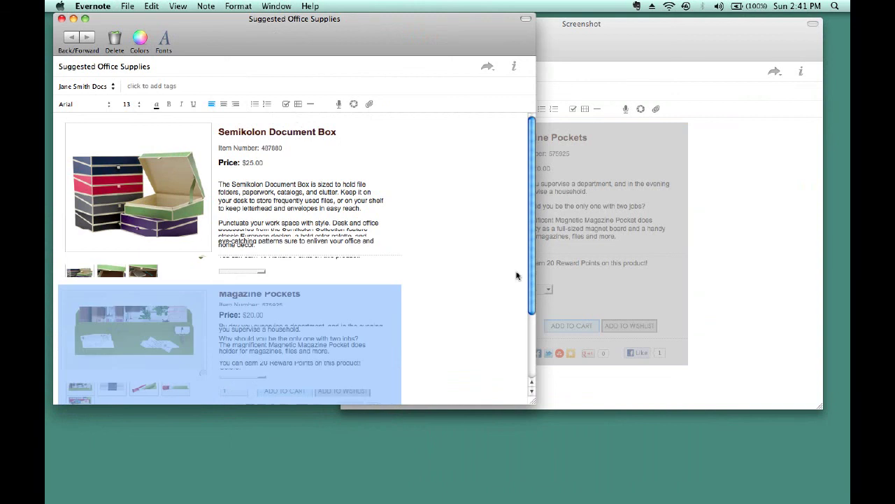
pyautogui.scroll(-5, 517, 275)
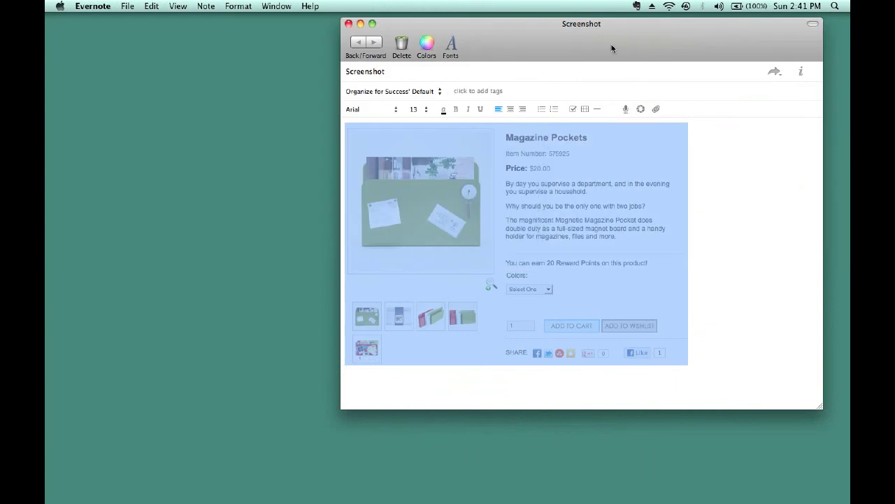
pyautogui.click(402, 46)
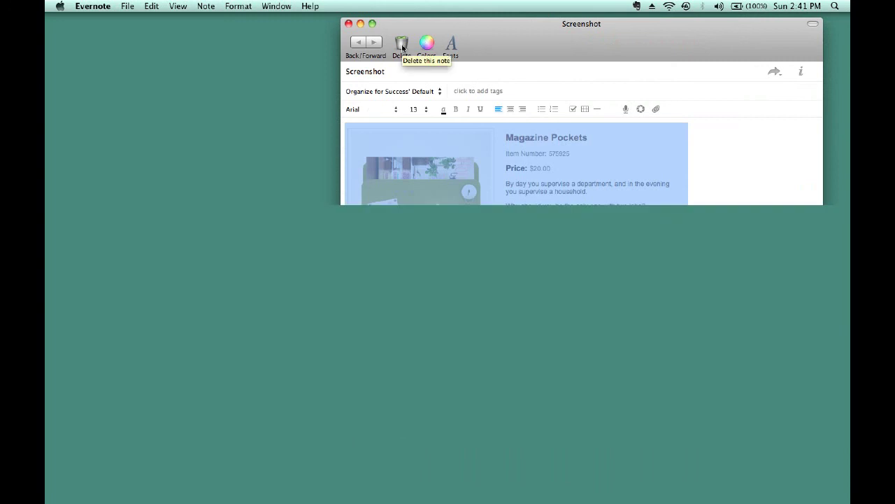
# Restore the main Evernote window, and open an email draft of the Suggested Office Supplies note and discard it unsent
pyautogui.moveTo(753, 494)
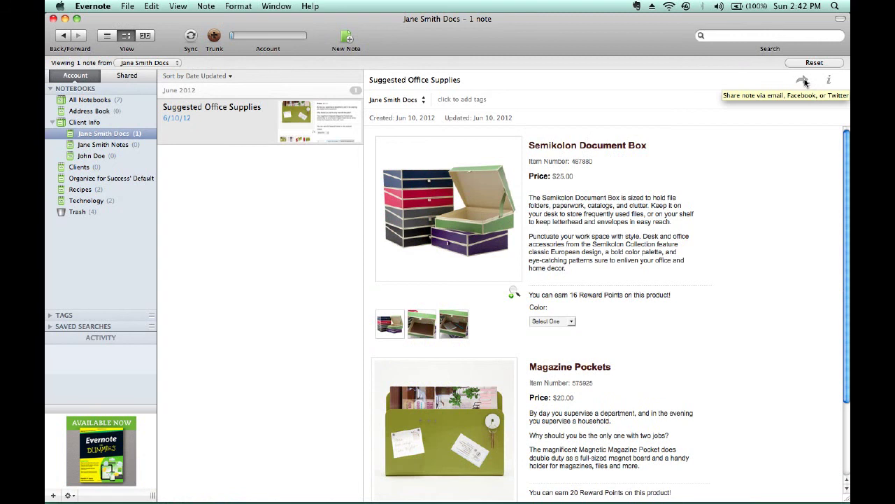
pyautogui.click(803, 81)
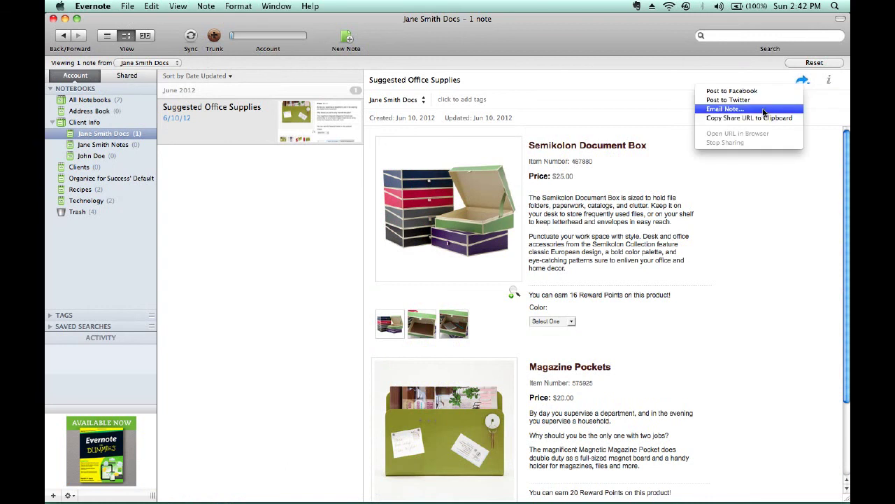
pyautogui.click(764, 110)
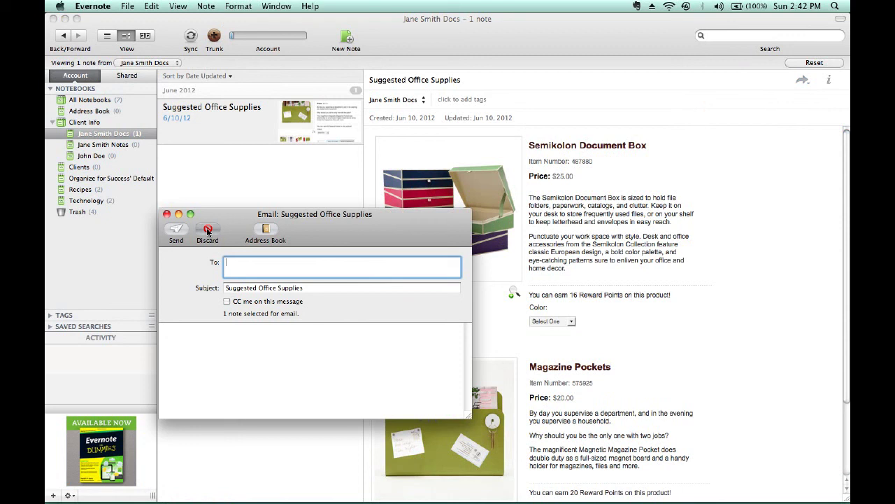
pyautogui.click(207, 233)
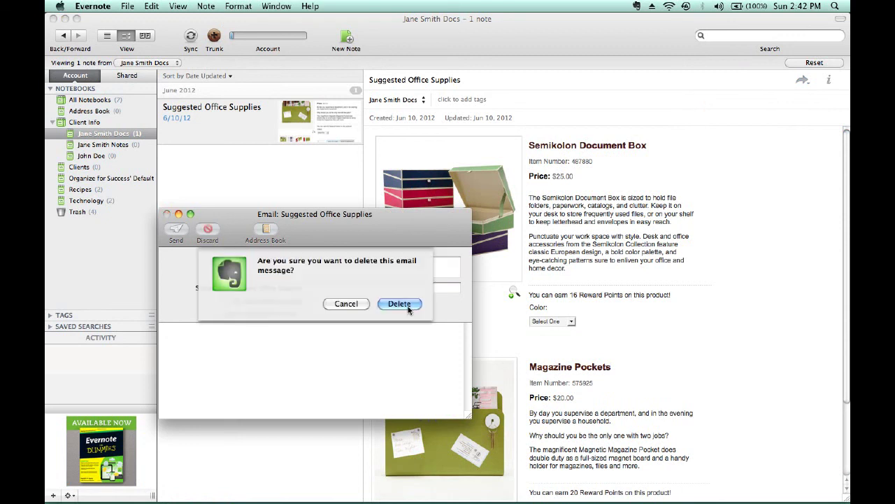
pyautogui.click(409, 307)
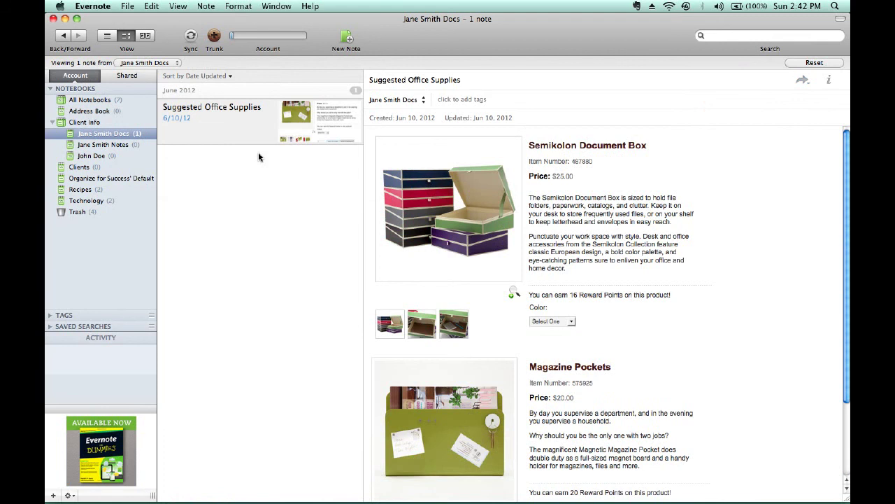
# Sync the account and open the Contact Information note in the Organize for Success' Default notebook
pyautogui.click(190, 38)
pyautogui.click(87, 179)
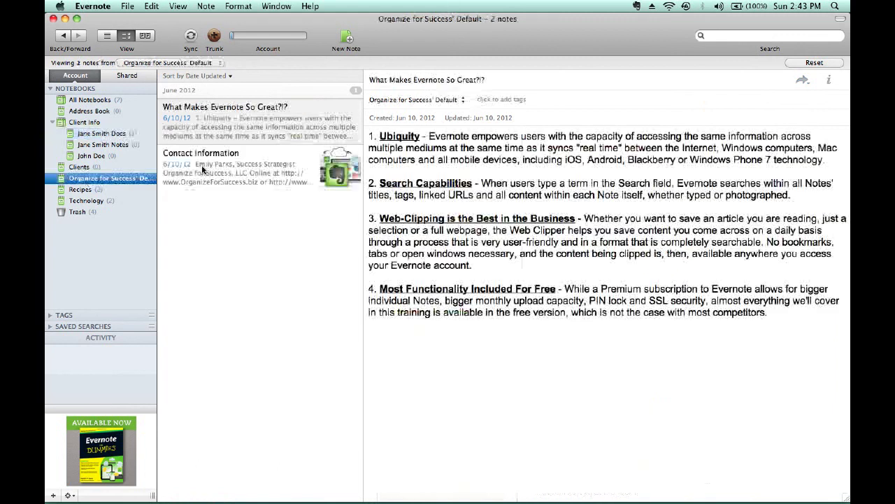
pyautogui.click(203, 169)
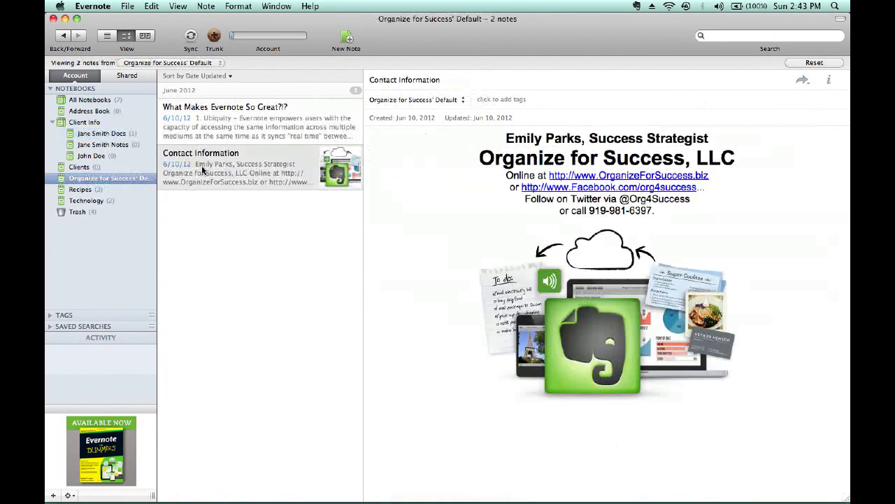